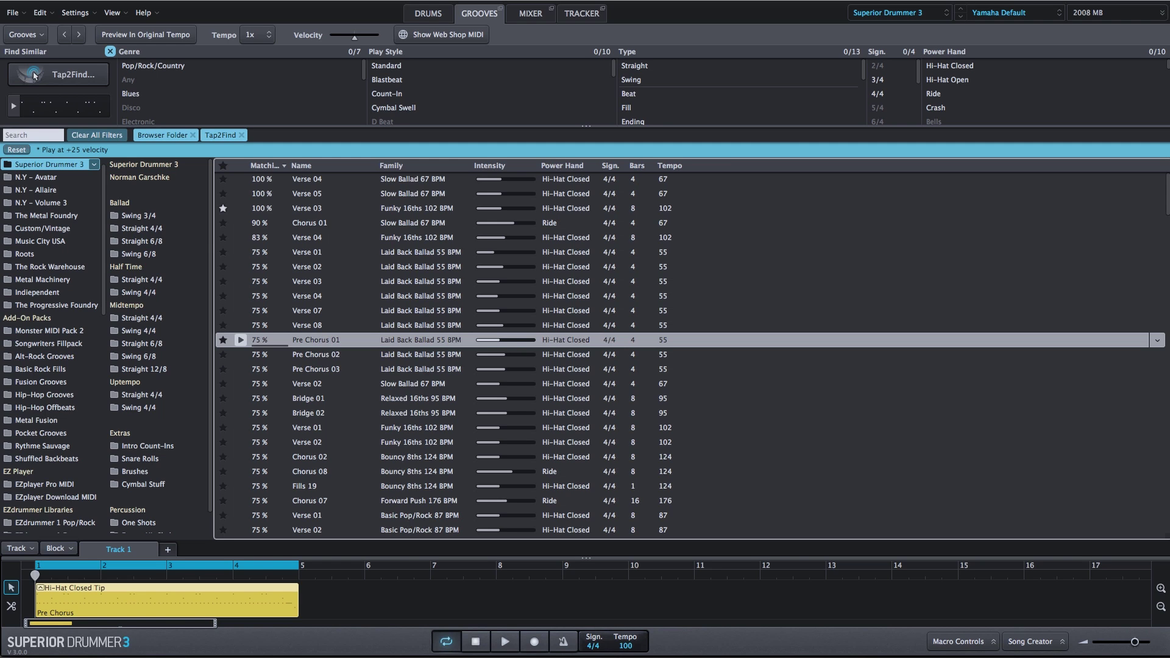
Open the Pre Chorus groove in the Grid Editor and stop its playback.
double_click(167, 613)
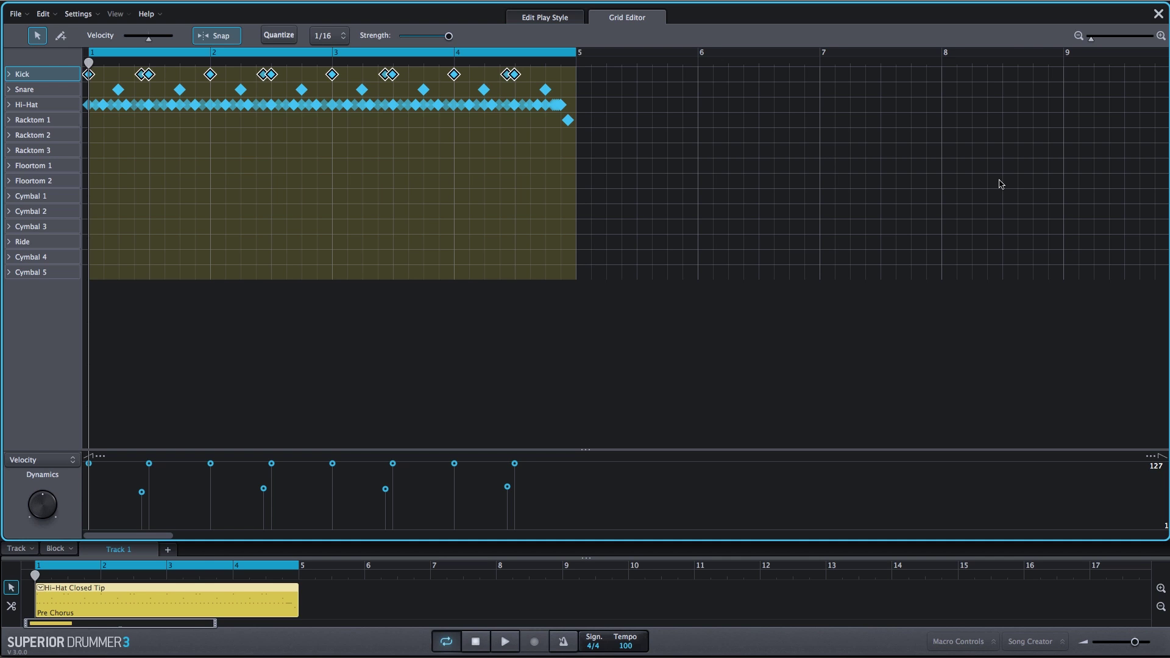
scroll(998, 183, up, 3)
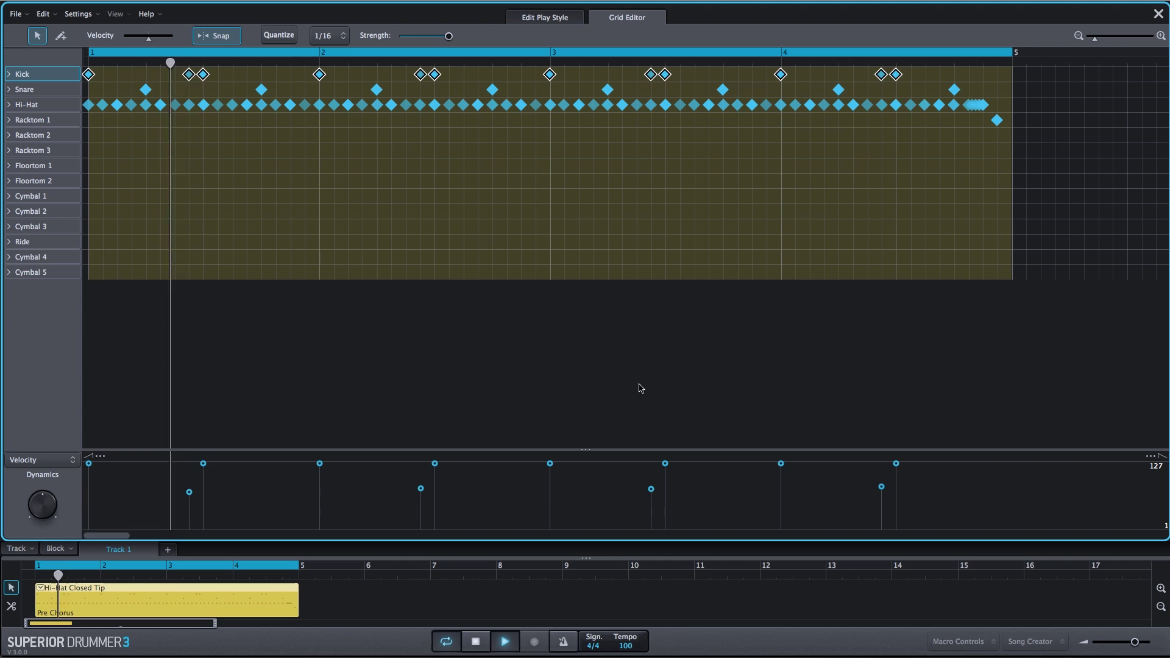
key(space)
Delete and restore a hi-hat/snare run, then quantize all notes to 1/16.
click(461, 163)
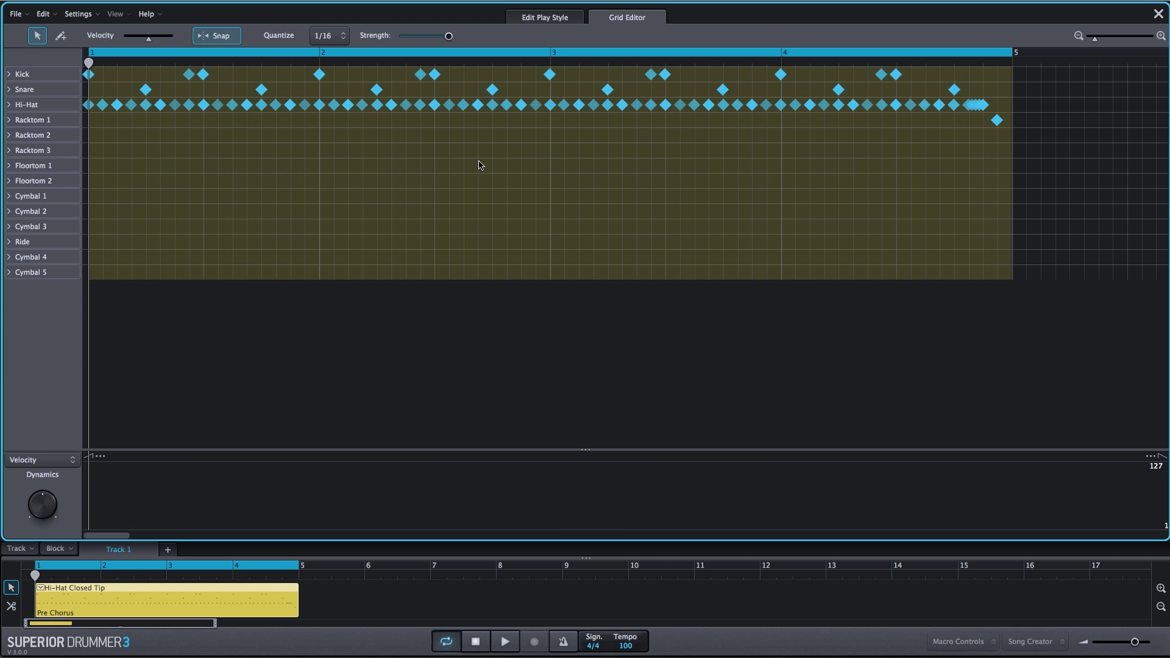
drag(480, 86, 480, 89)
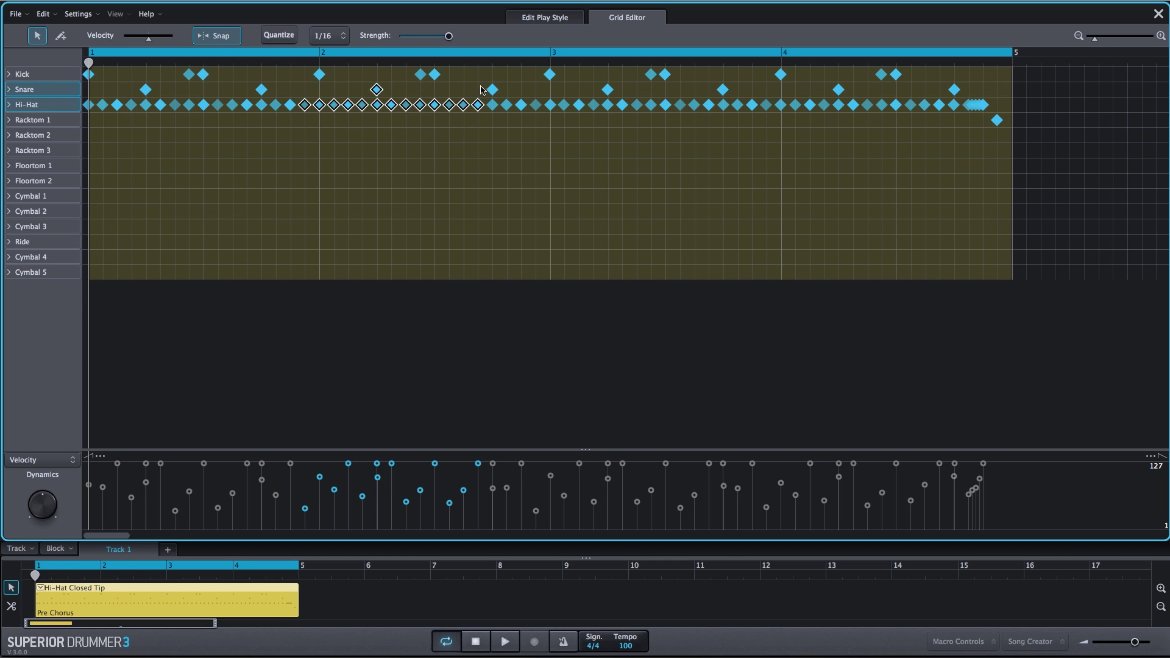
key(Delete)
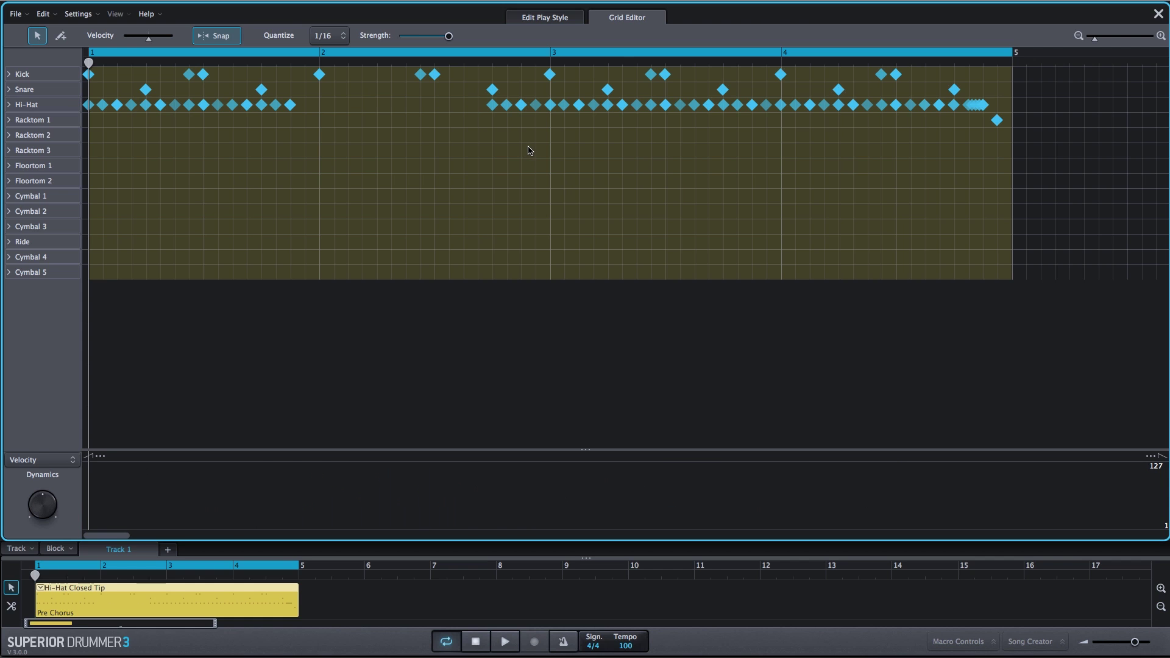
key(ctrl+z)
key(ctrl+a)
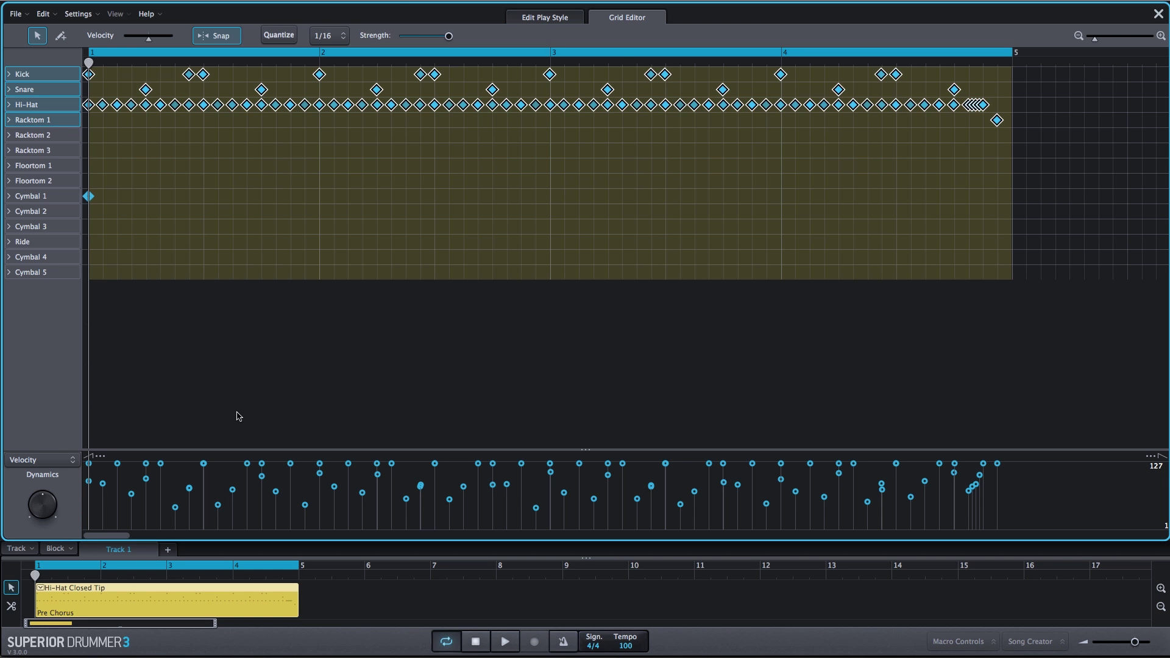
click(290, 37)
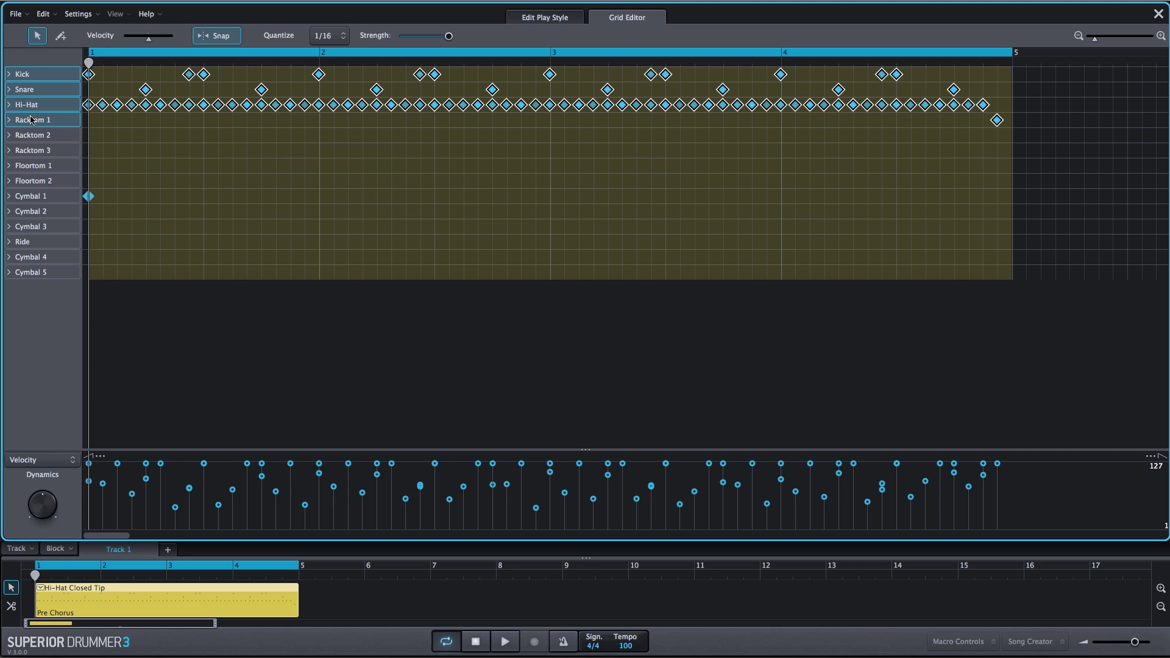
Move the snare notes to Sidestick after briefly trying Rimshot, auditioning the change.
click(9, 90)
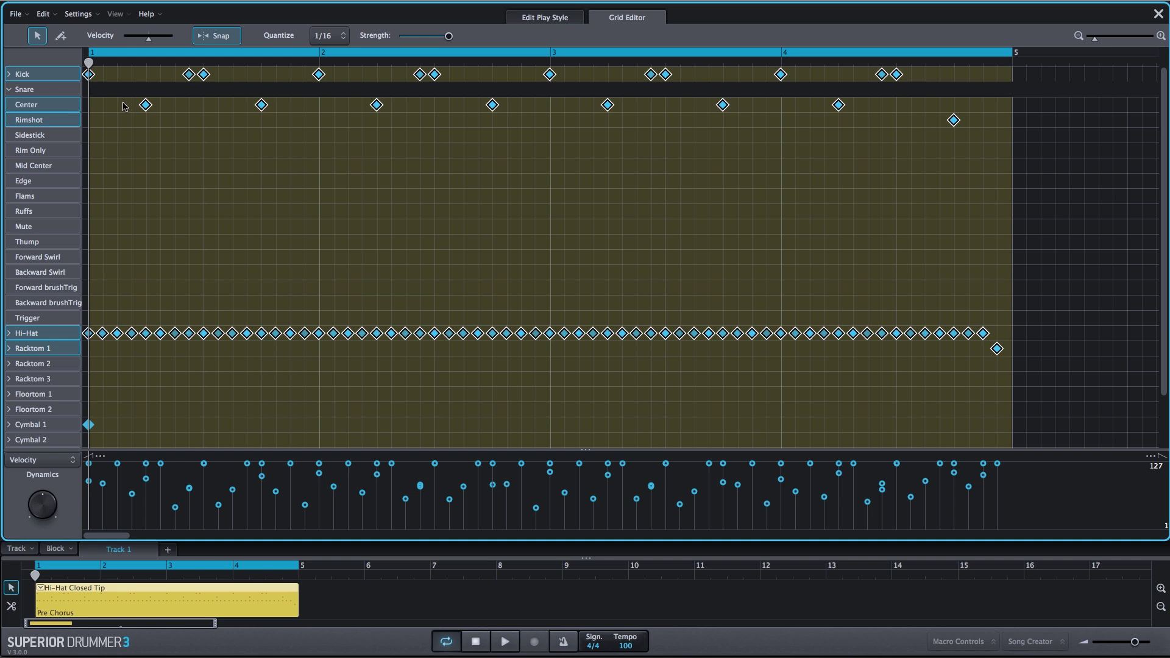
drag(838, 105, 835, 113)
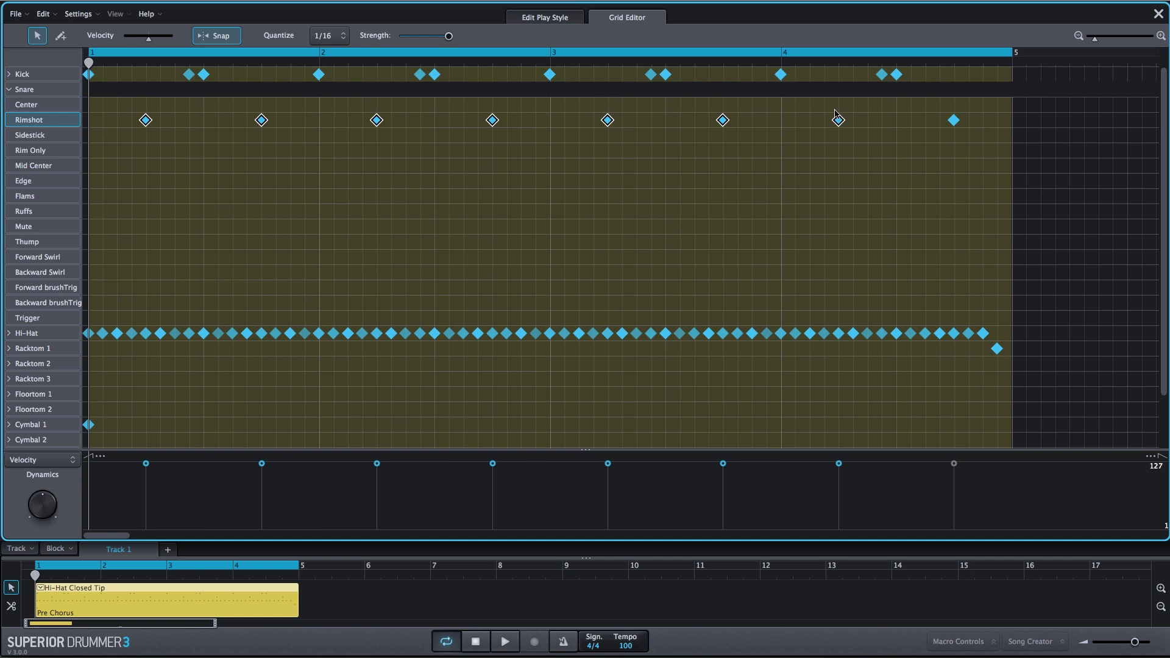
key(space)
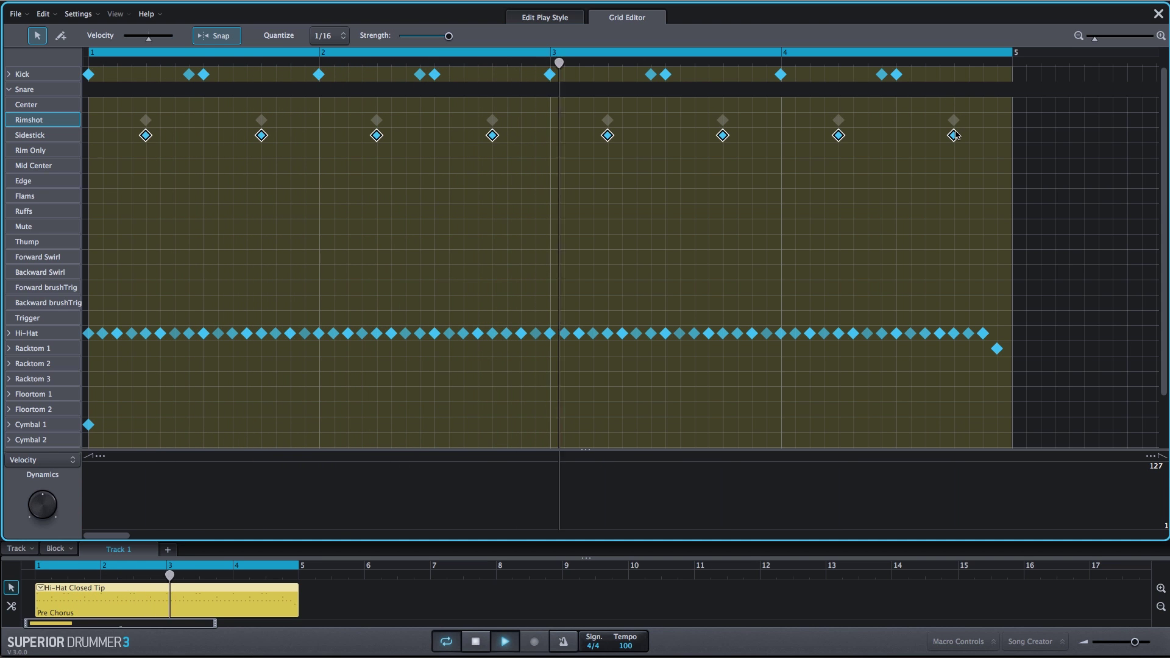
drag(954, 123, 964, 135)
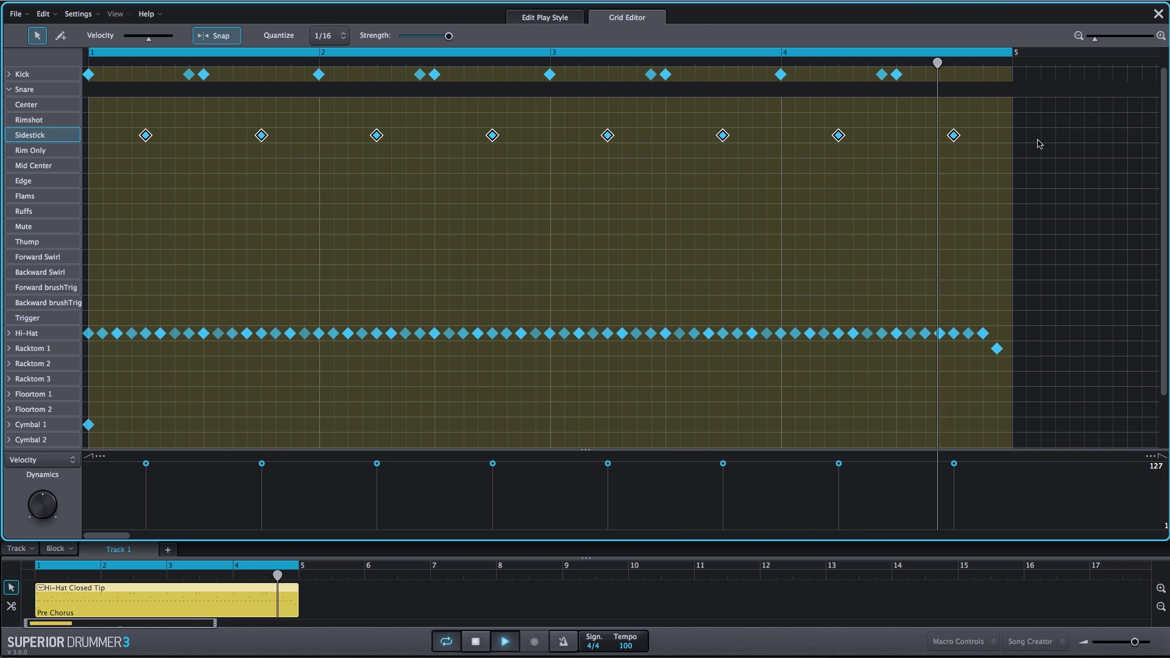
key(space)
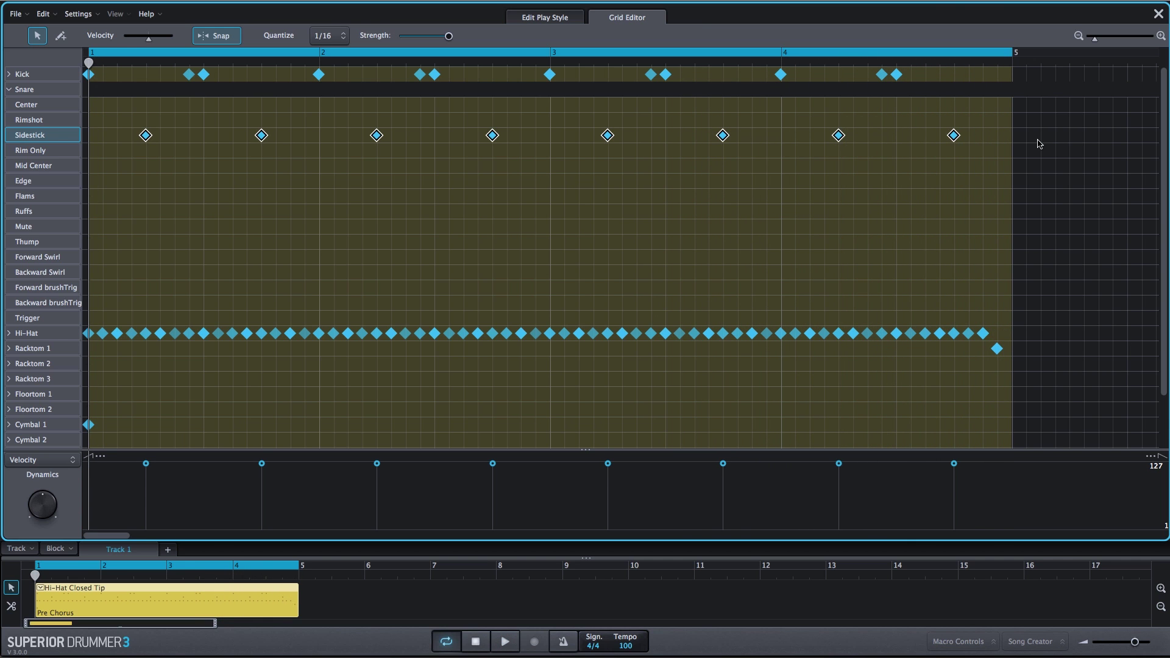
key(Left)
key(Left)
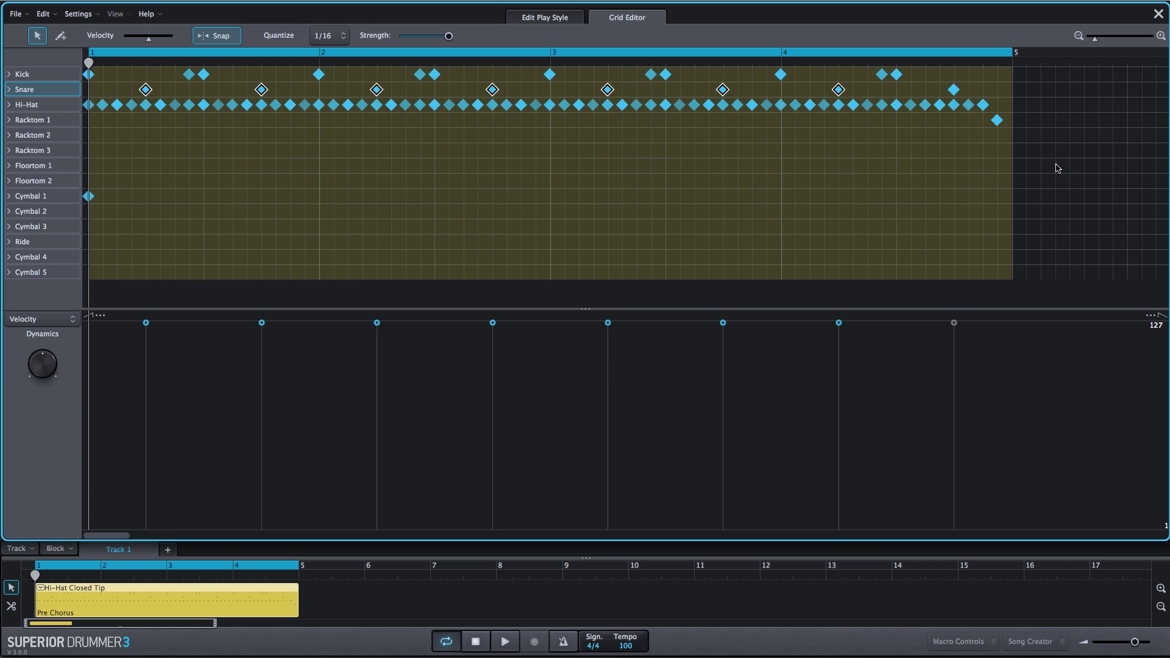
With all notes selected and playing, nudge velocities up and adjust their spread.
key(ctrl+a)
click(506, 644)
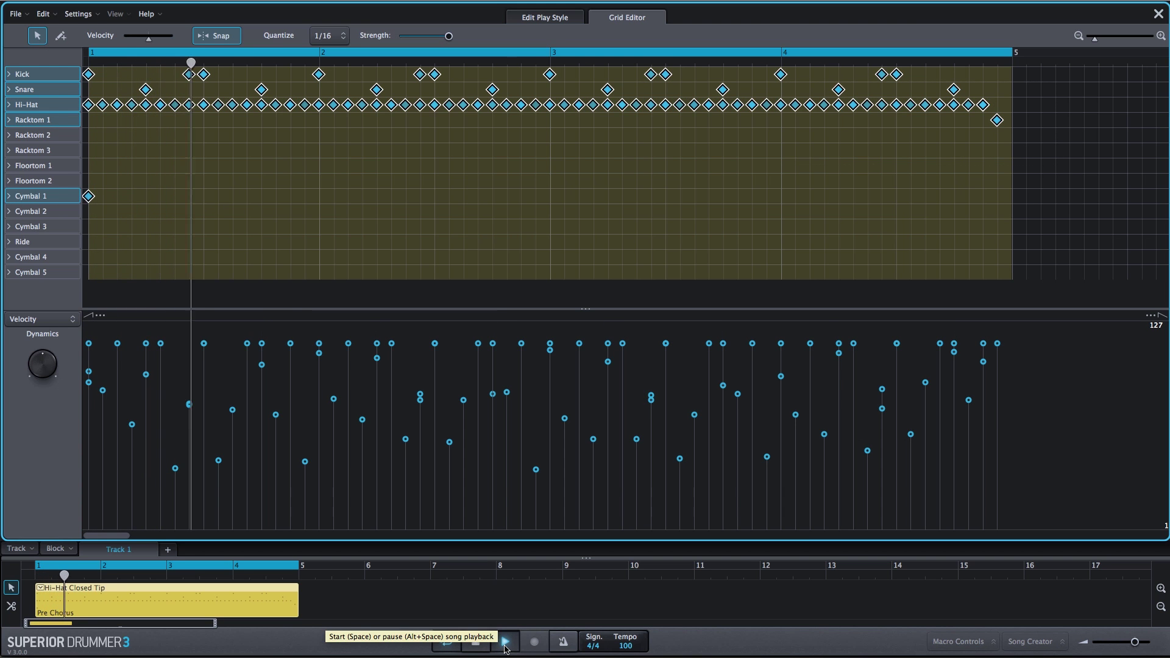
mouse_move(275, 415)
mouse_down()
mouse_move(279, 304)
mouse_move(275, 457)
mouse_move(296, 560)
mouse_move(292, 404)
mouse_up()
drag(42, 364, 43, 394)
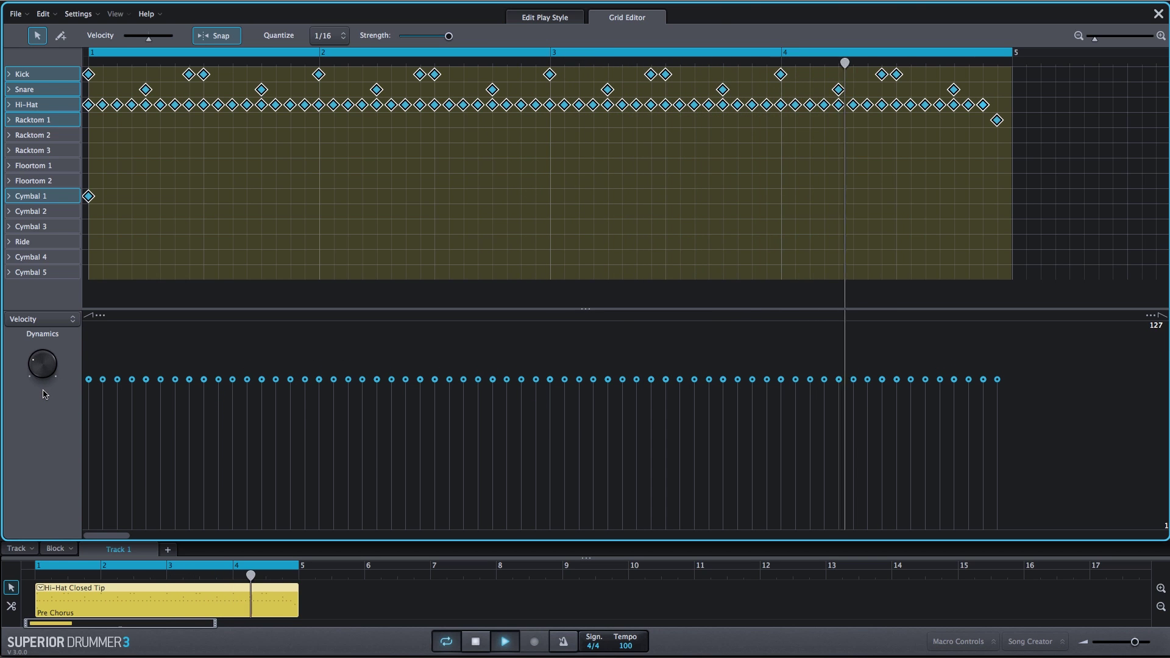
drag(43, 393, 39, 353)
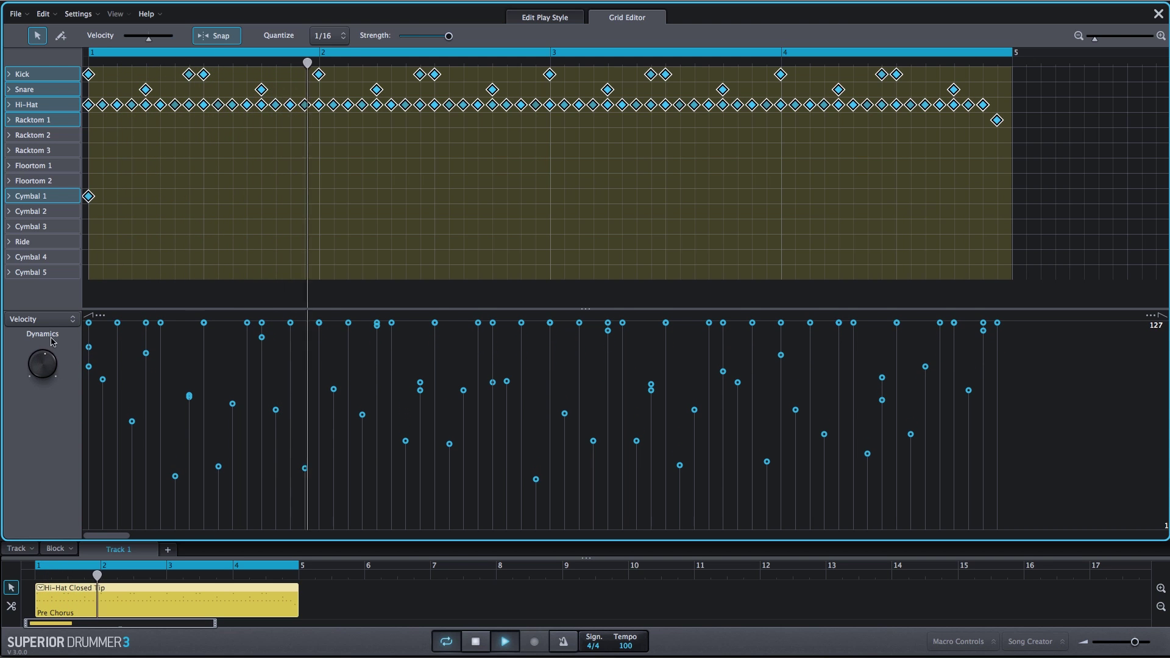
Rebalance the velocities, raise them about 18, and slope them softer toward the end.
drag(261, 337, 262, 373)
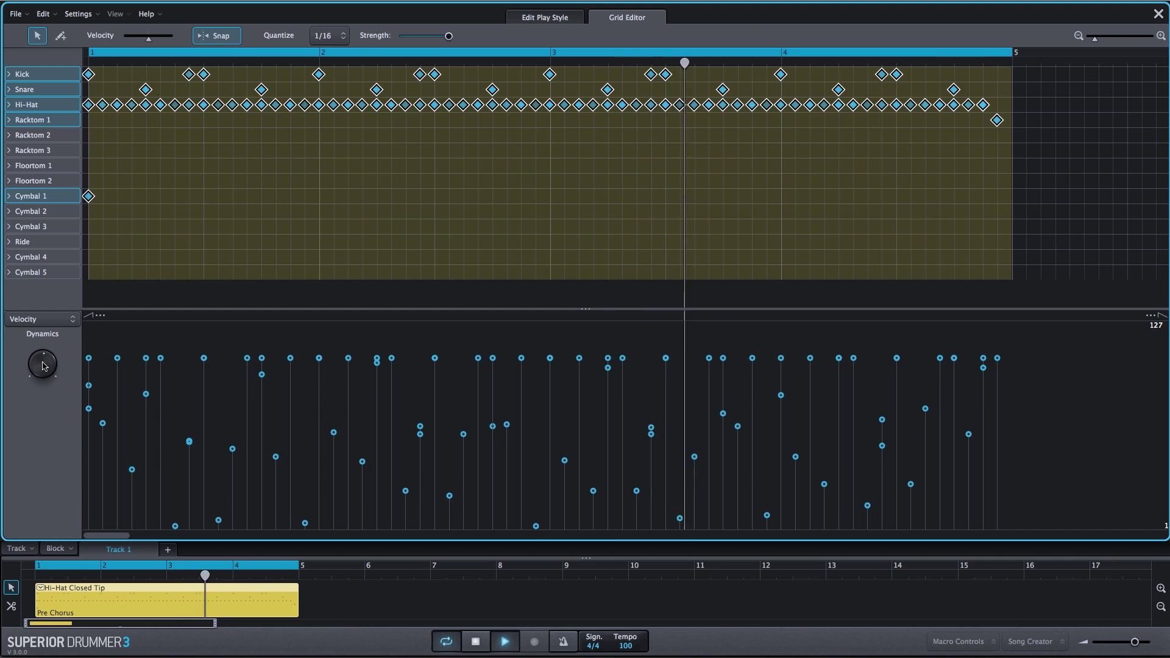
drag(42, 362, 43, 349)
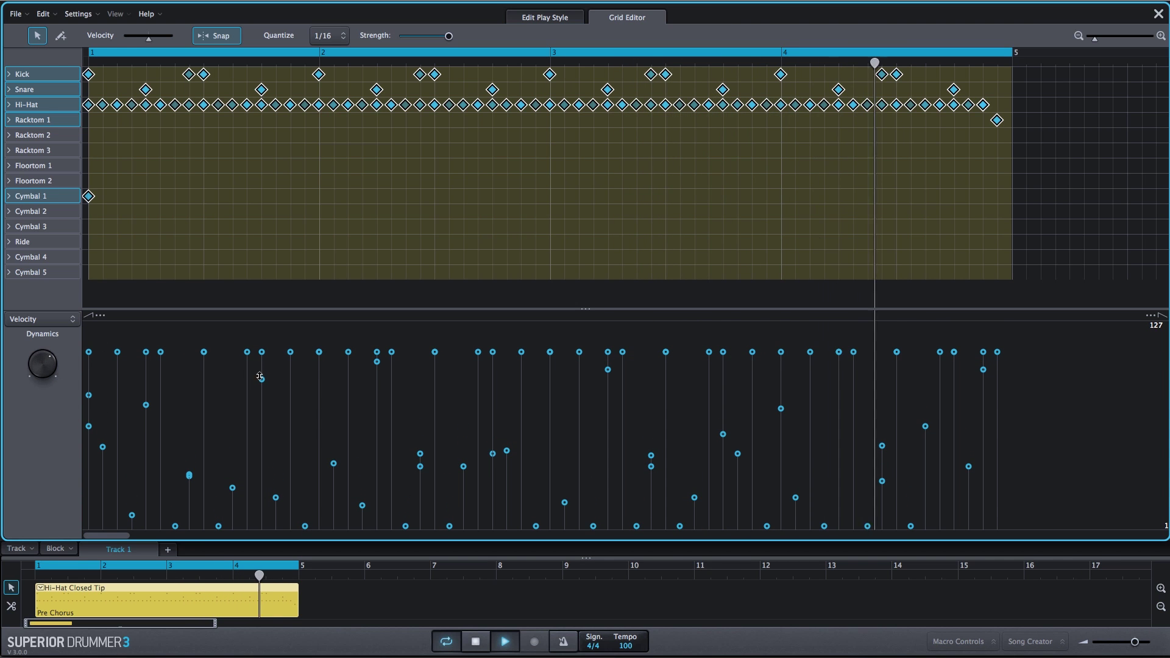
drag(259, 373, 213, 362)
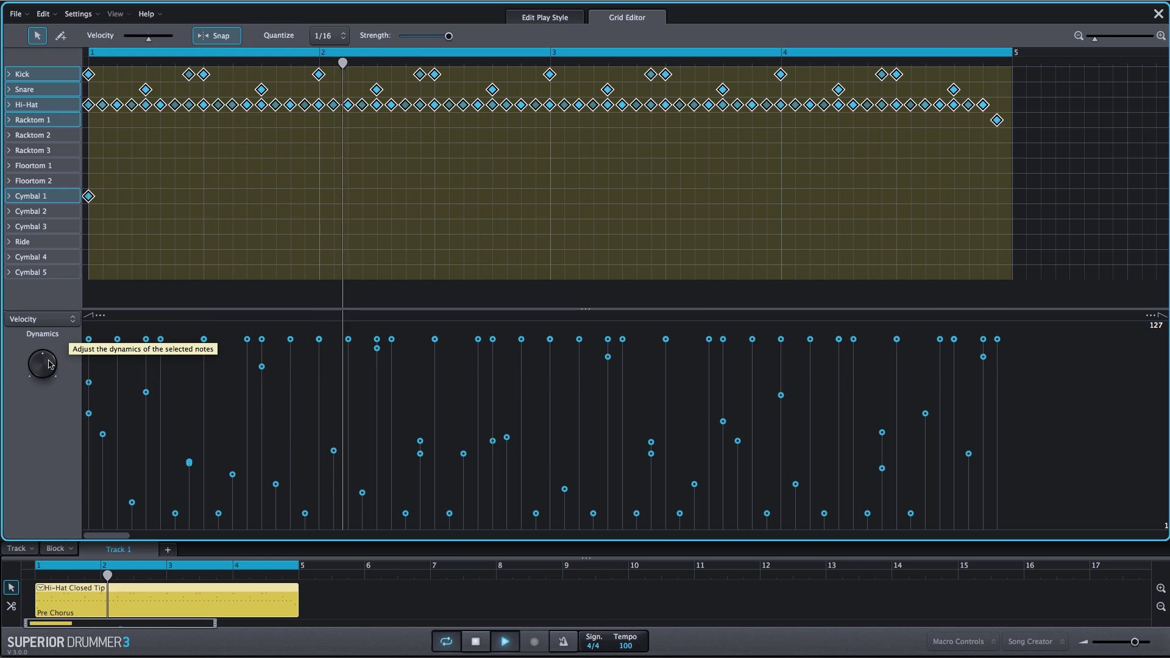
drag(50, 364, 34, 374)
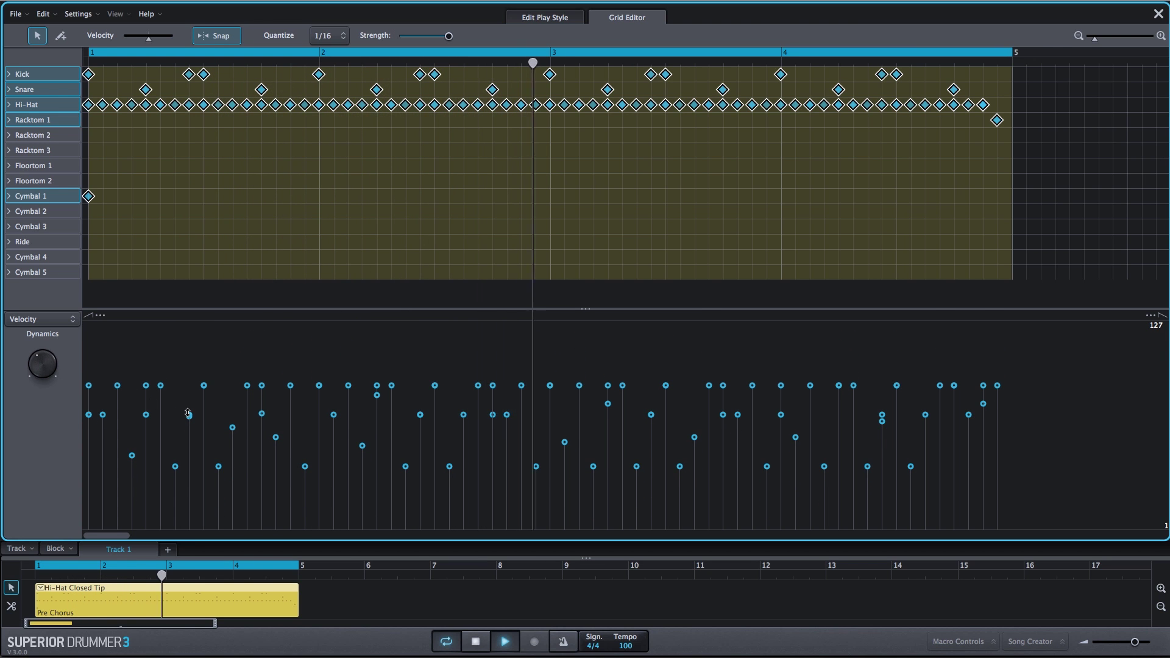
drag(190, 415, 199, 322)
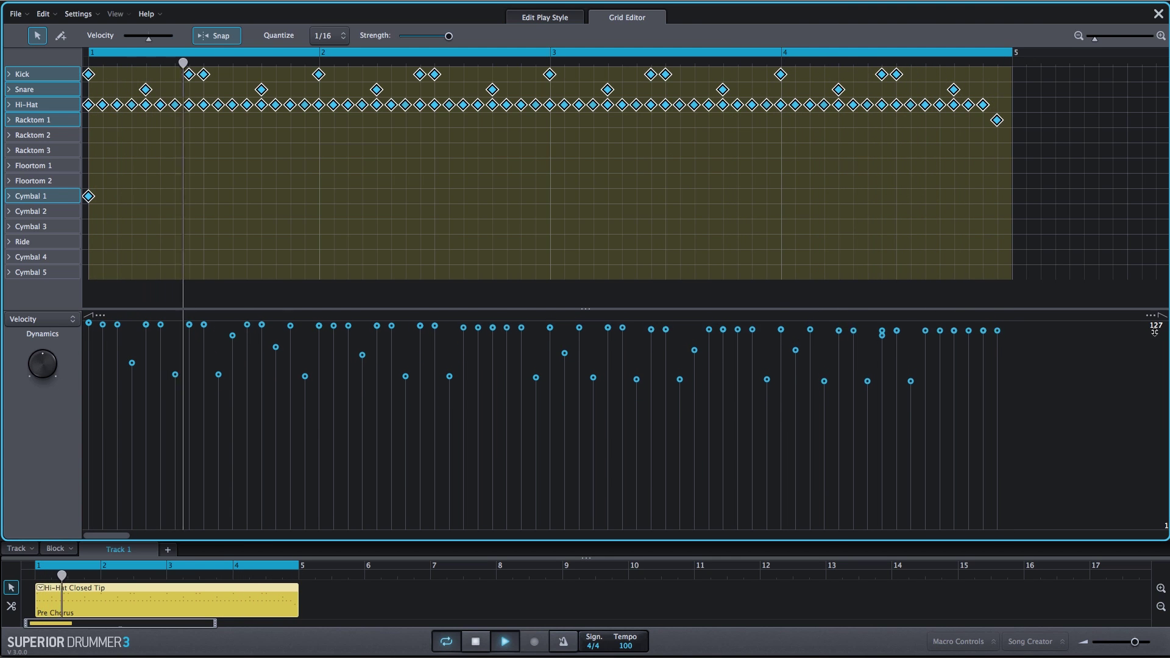
mouse_move(1165, 309)
mouse_down()
mouse_move(1150, 396)
mouse_move(1165, 526)
mouse_up()
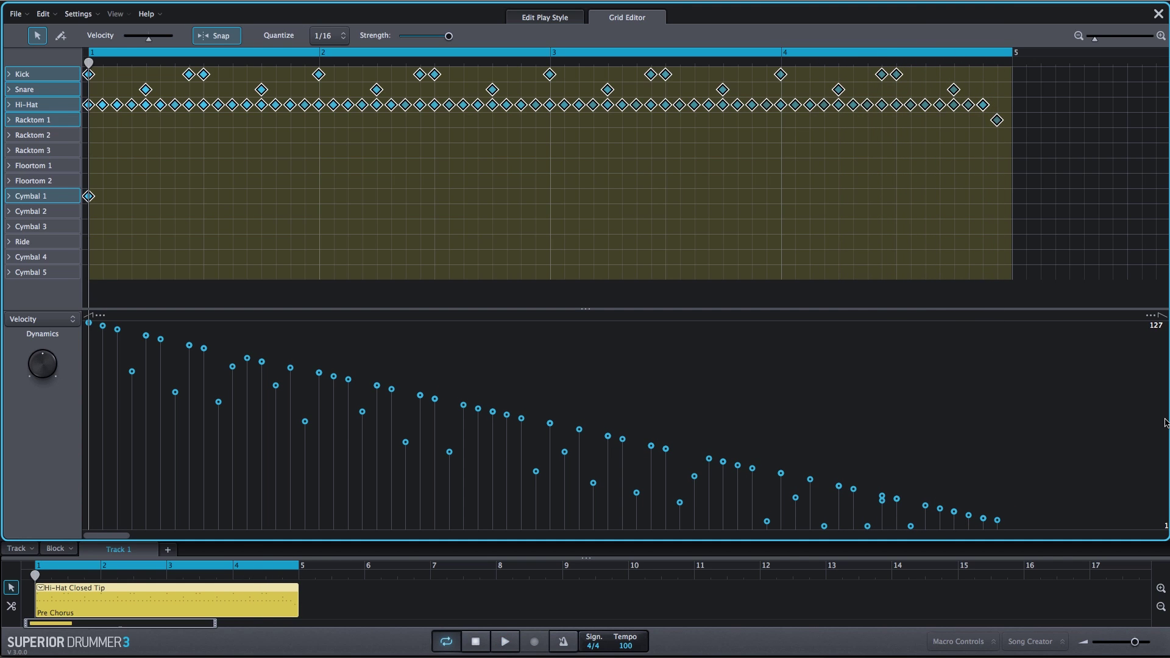